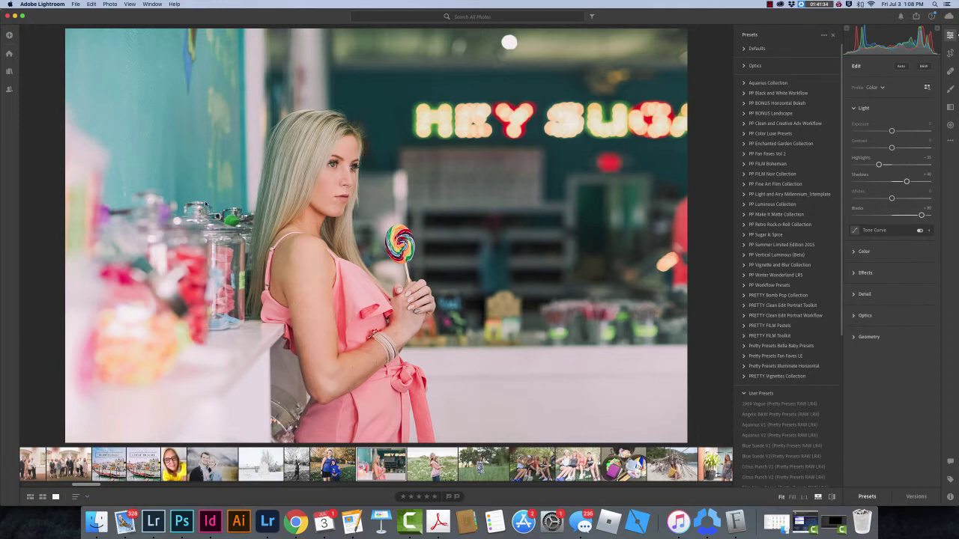
Import PP Dark and Moody Millennium.zip from Downloads as a Lightroom preset pack
click(75, 5)
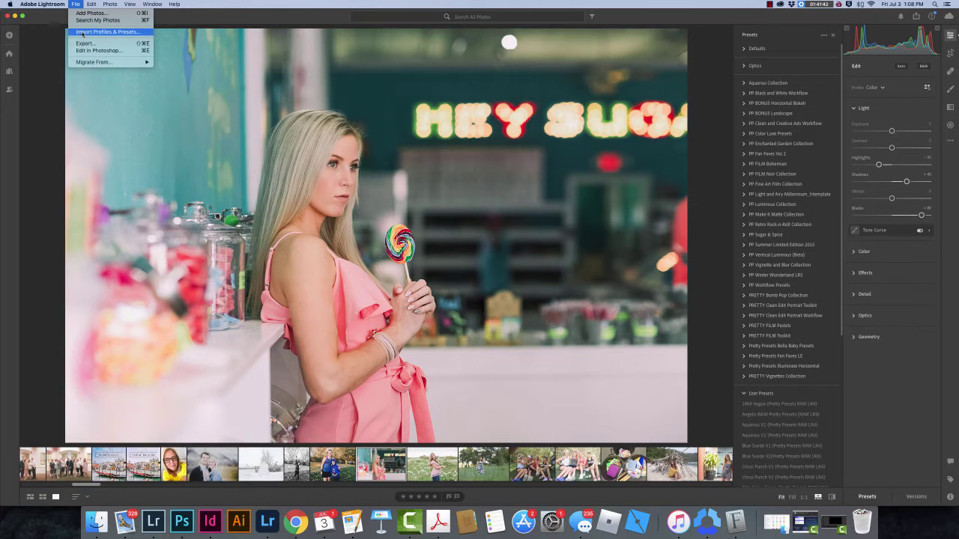
click(82, 32)
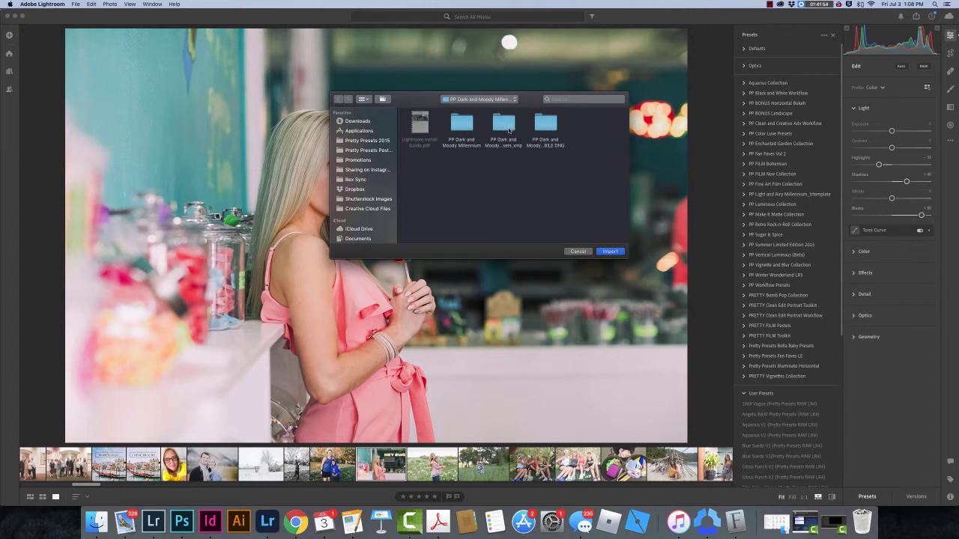
click(509, 130)
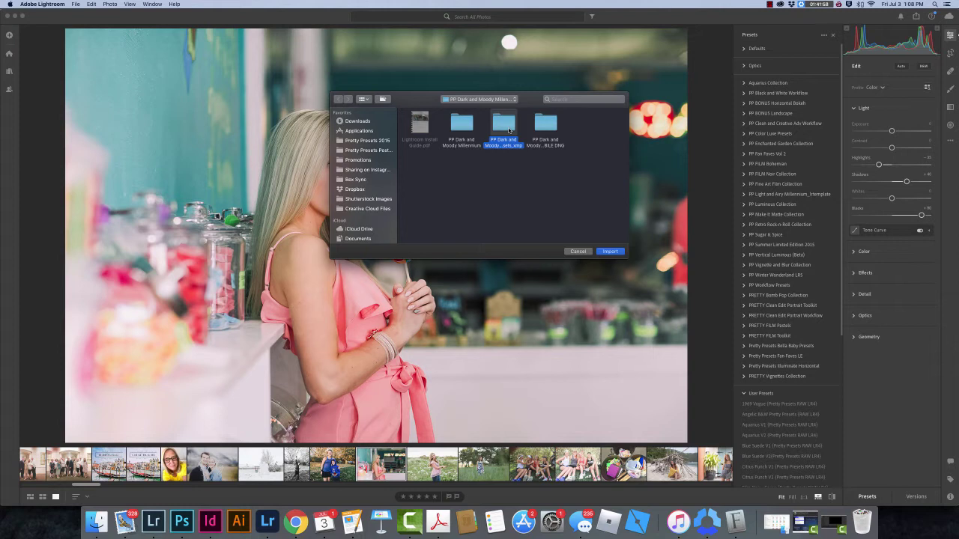
click(358, 122)
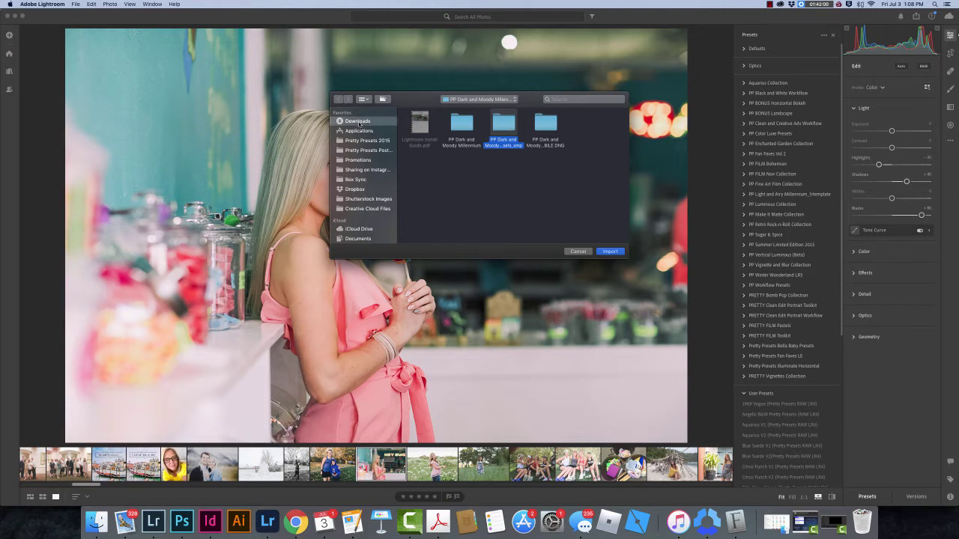
click(565, 101)
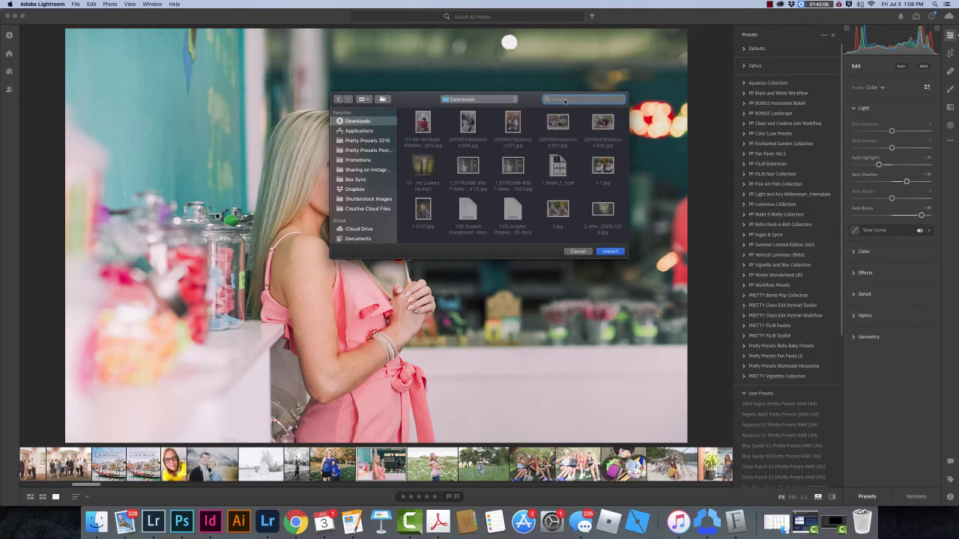
text(Dark and MOody)
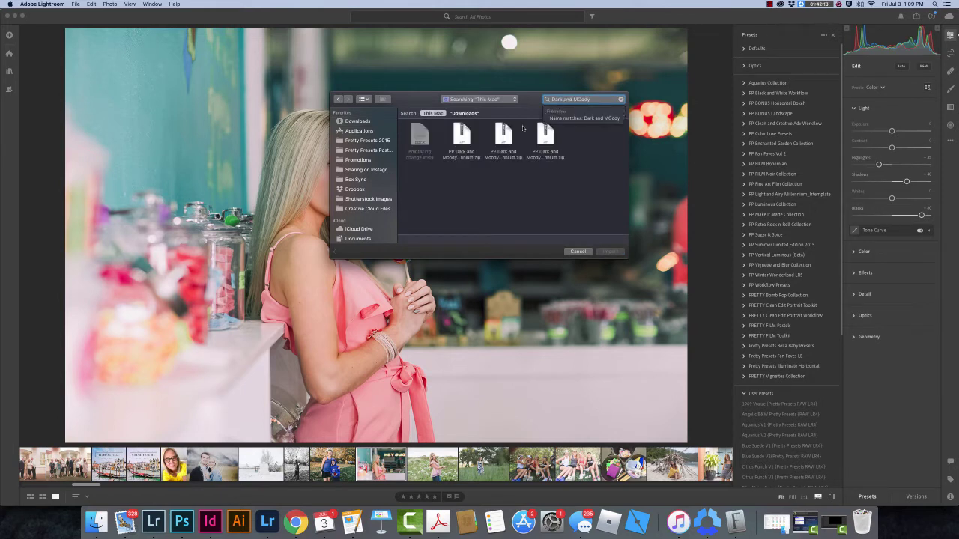
click(461, 134)
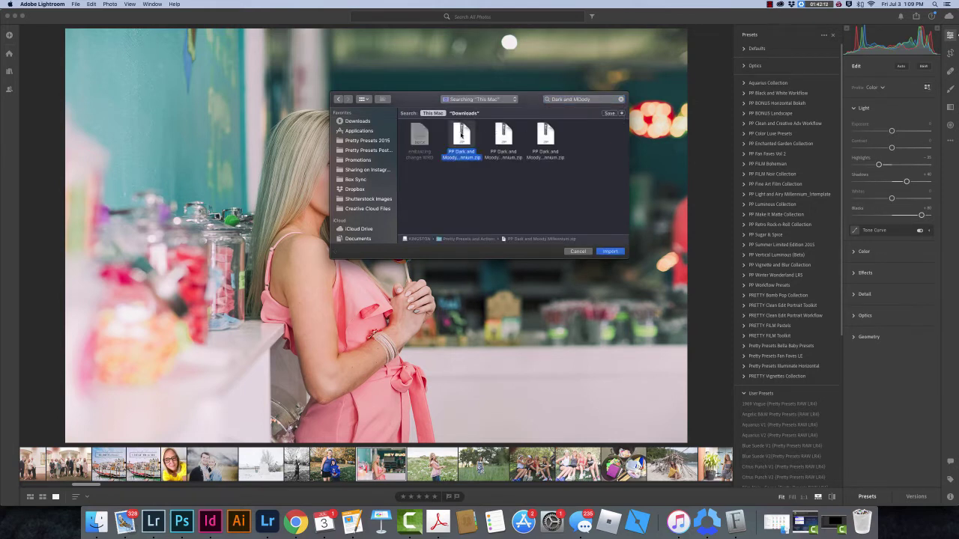
click(611, 252)
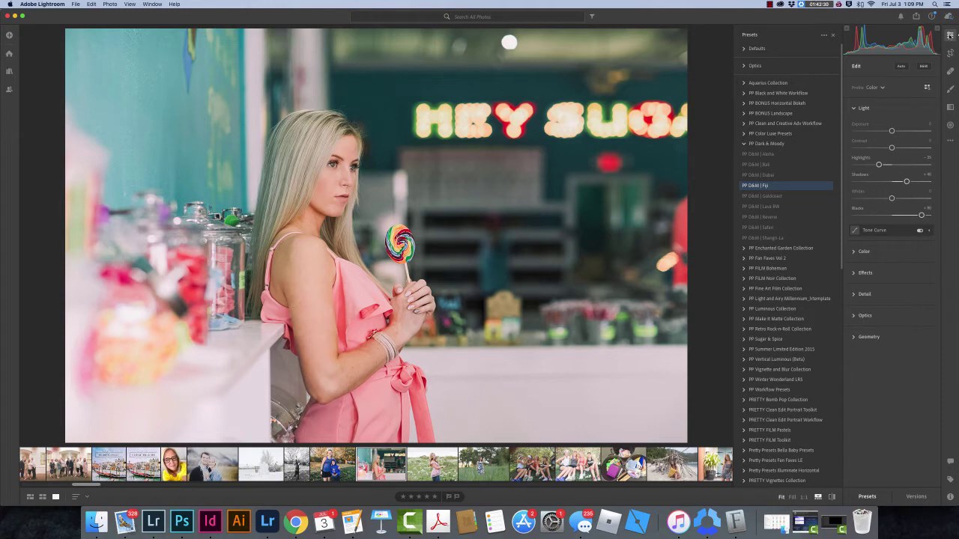
Apply the PP D&M | Fiji preset from the Dark & Moody collection to the portrait
click(949, 35)
click(949, 36)
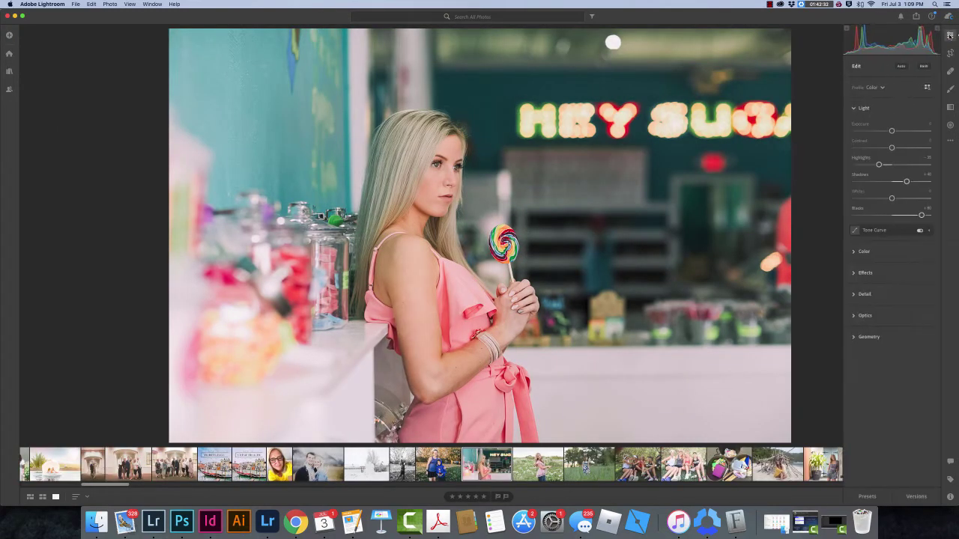
click(870, 499)
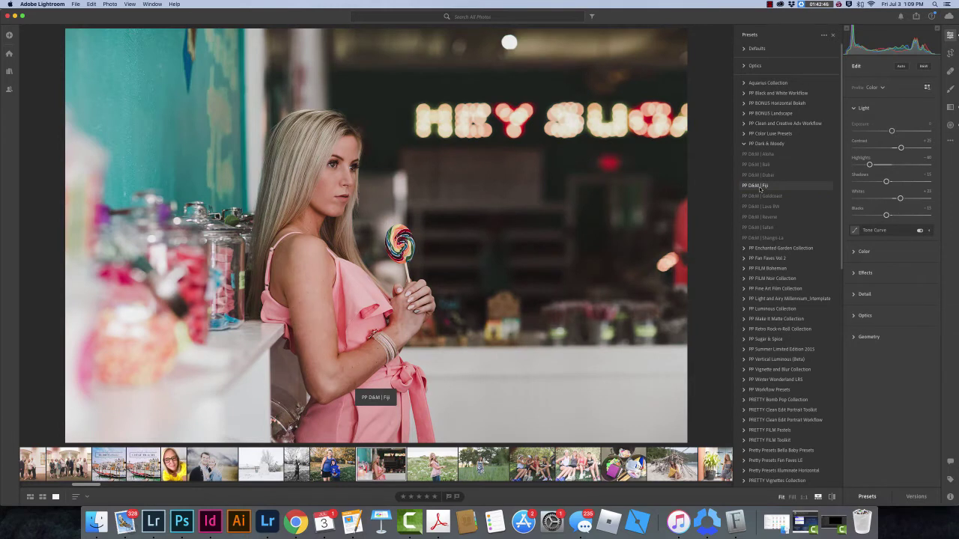
click(757, 187)
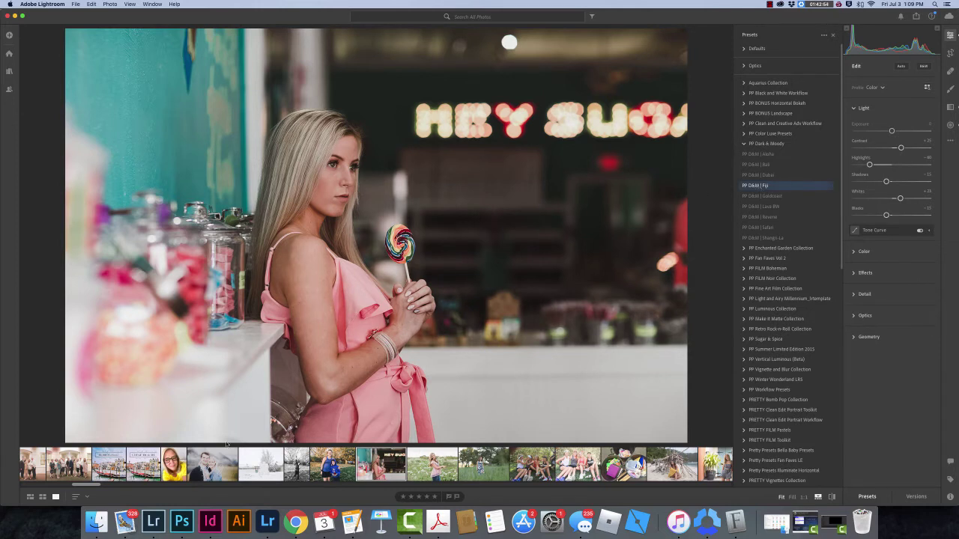
click(153, 522)
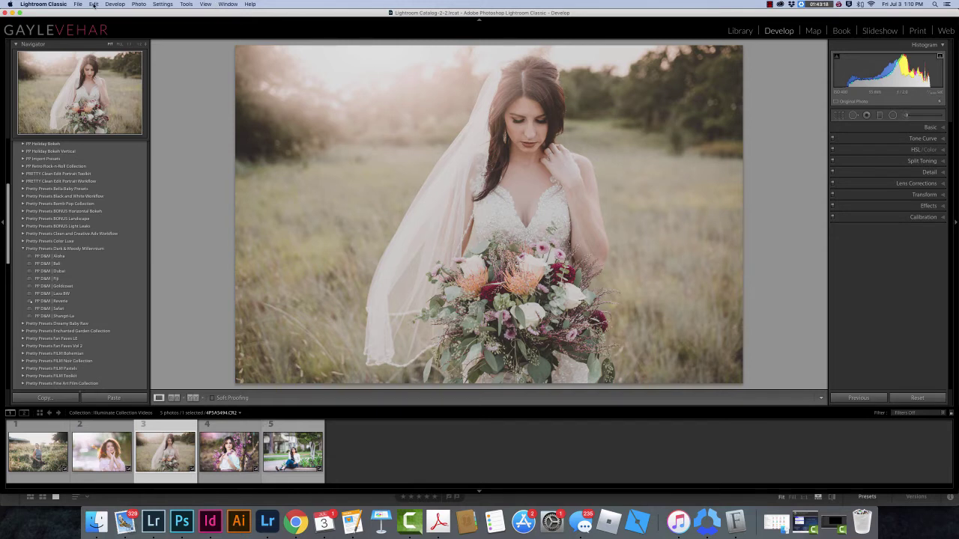
Bring up Lightroom Classic's File menu over the bridal portrait in Develop
click(94, 5)
mouse_move(78, 4)
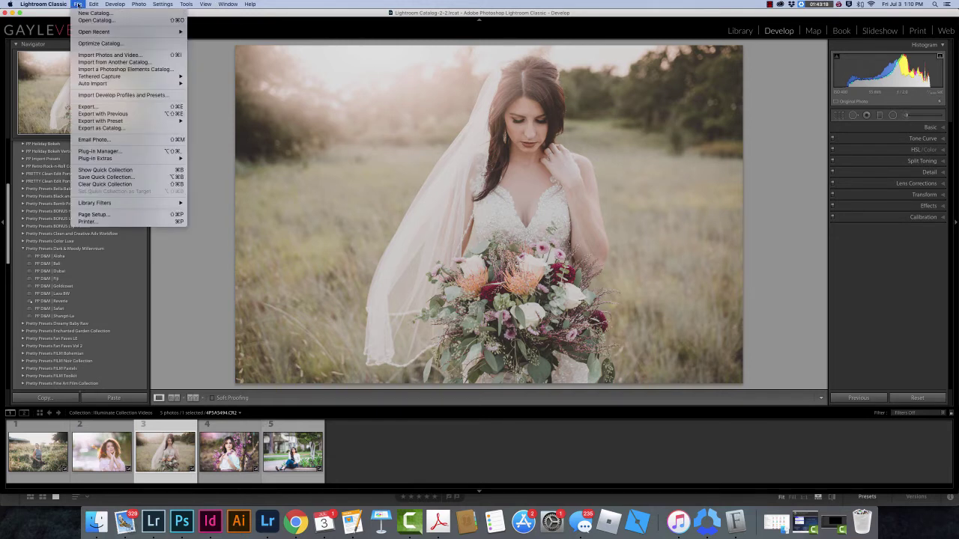
Import PP Dark and Moody Millennium.zip from Downloads, then close the already-imported notice
click(135, 96)
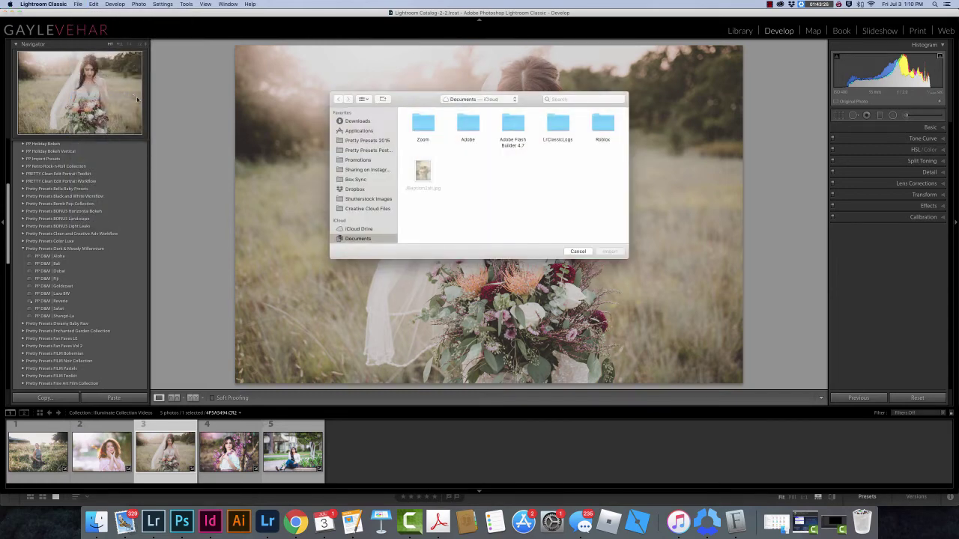
click(364, 123)
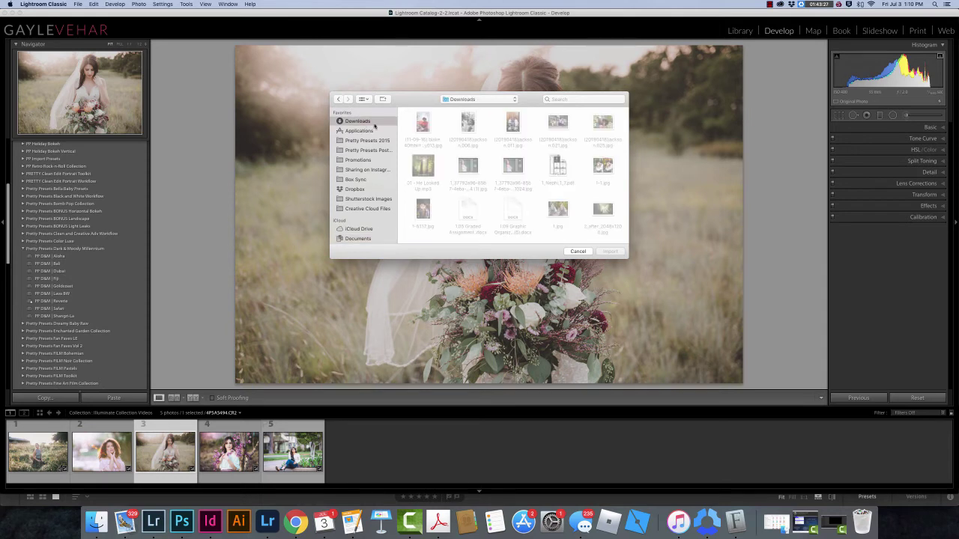
click(580, 100)
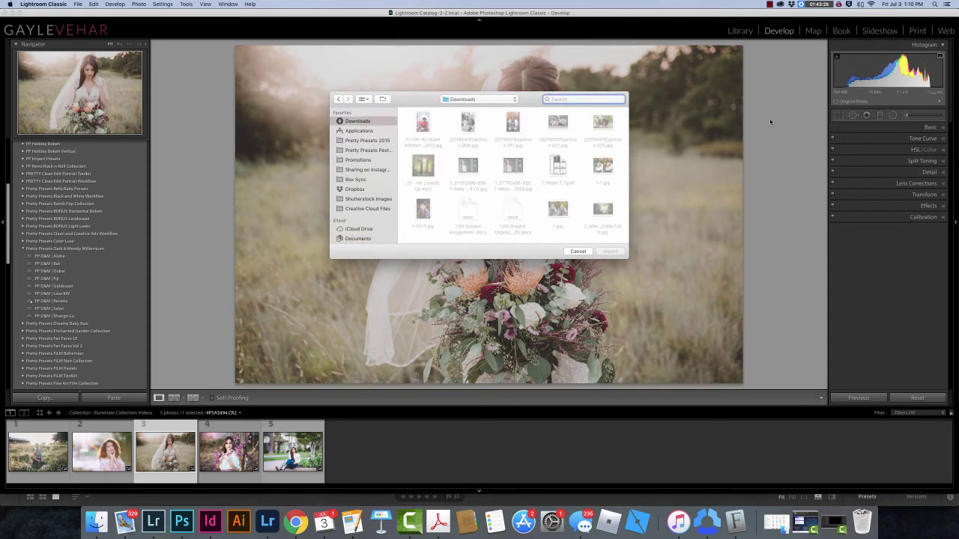
text(Dar)
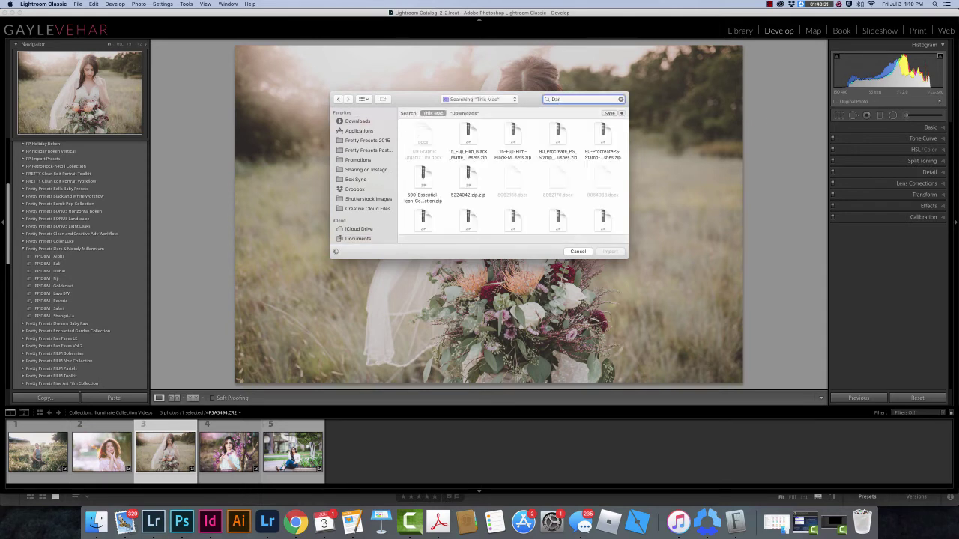
text(k and Moody)
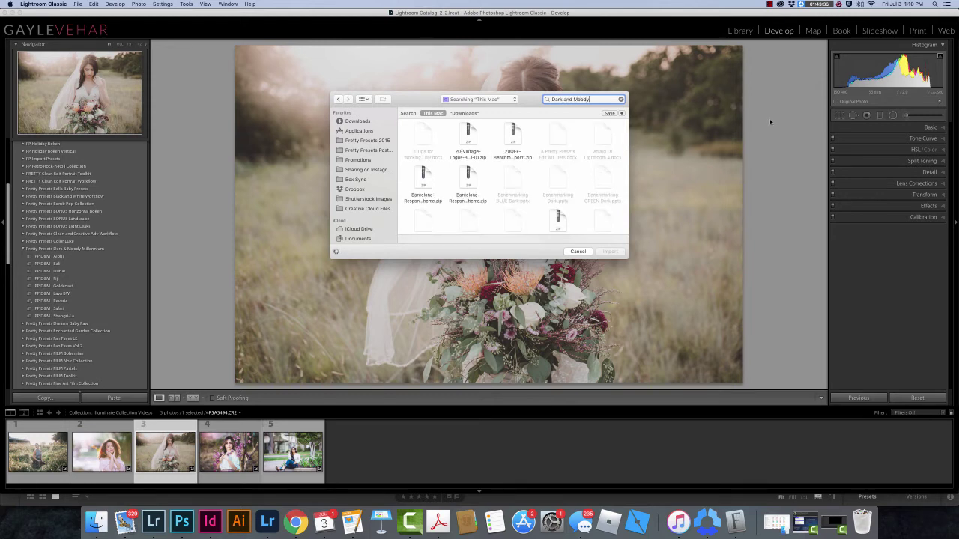
key(super+a)
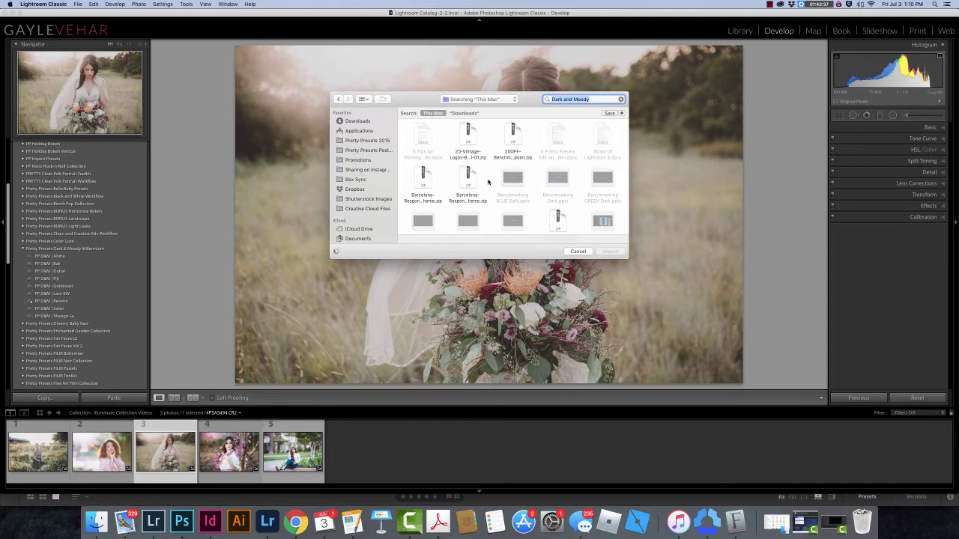
scroll(488, 182, down, 3)
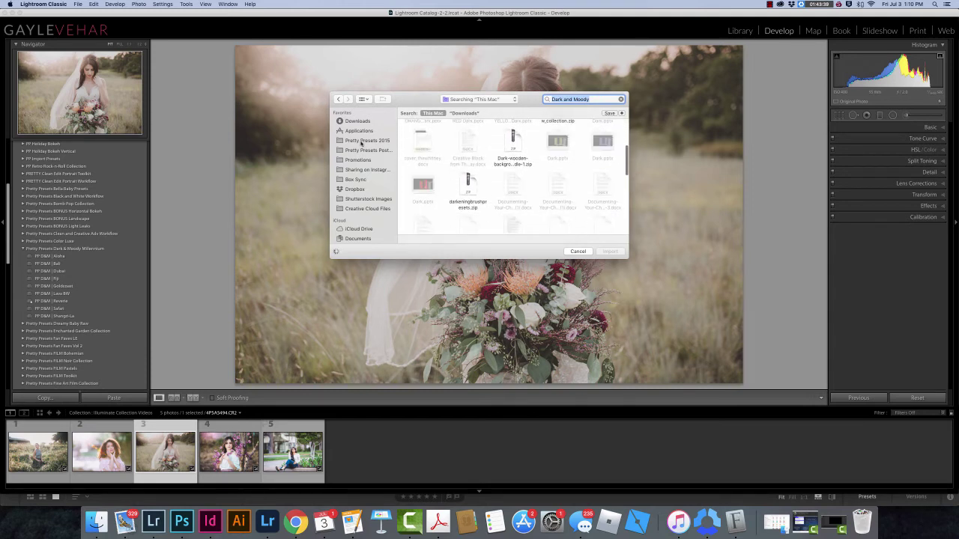
click(466, 114)
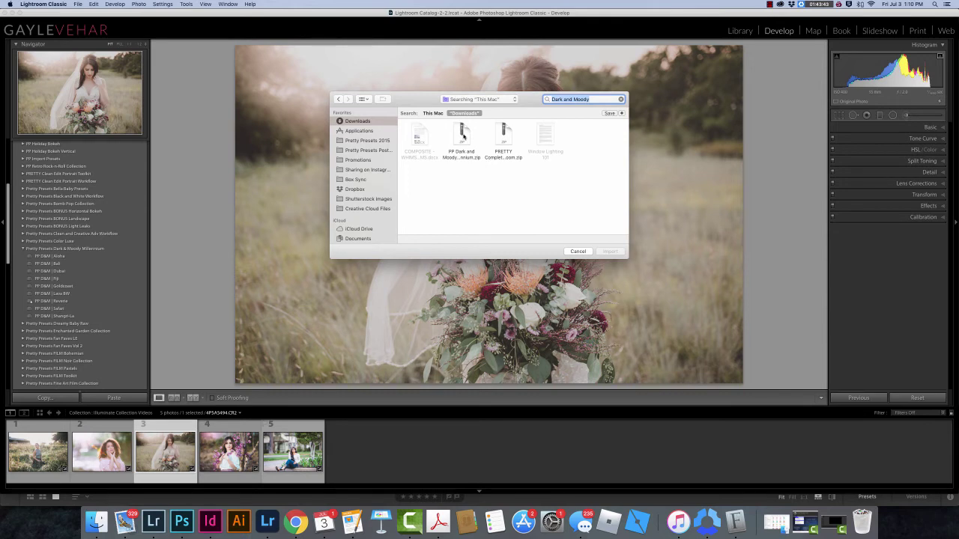
click(462, 136)
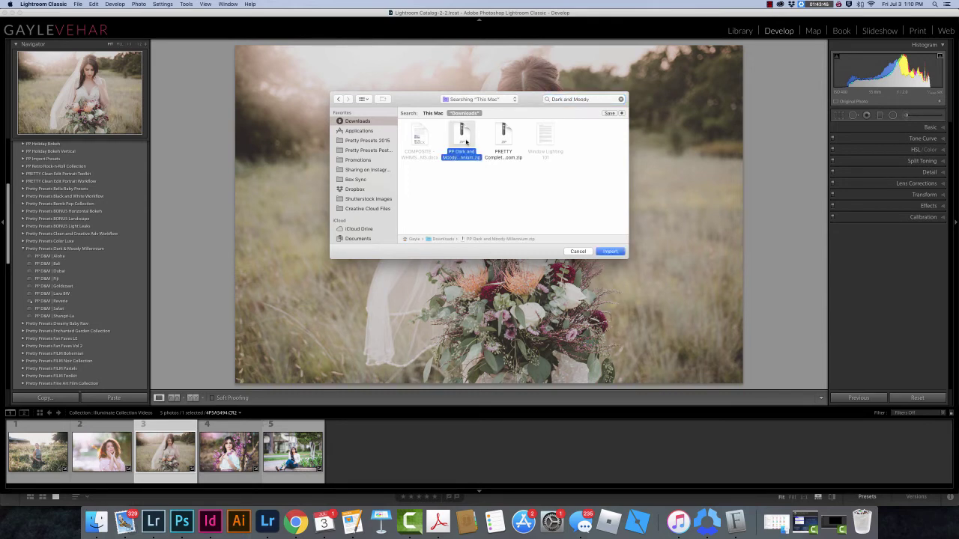
click(610, 252)
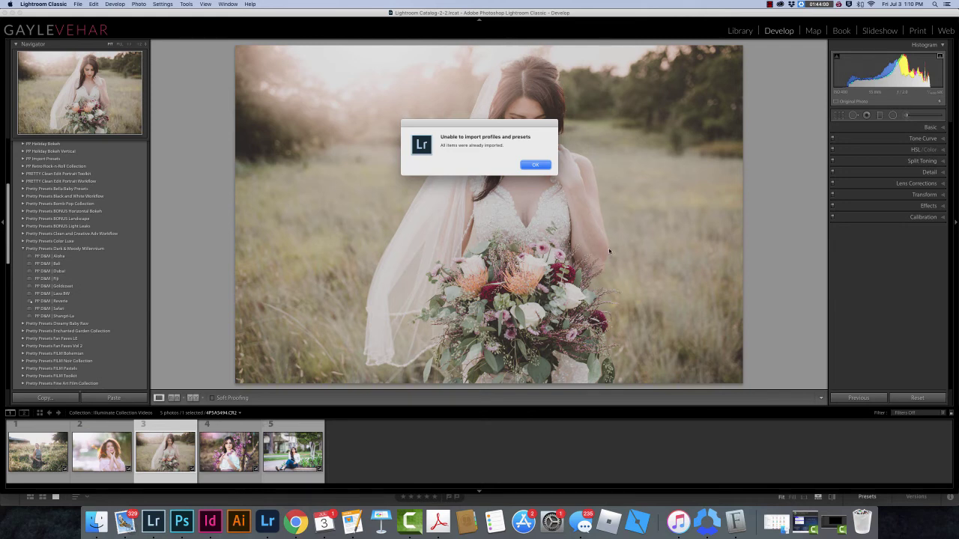
click(535, 166)
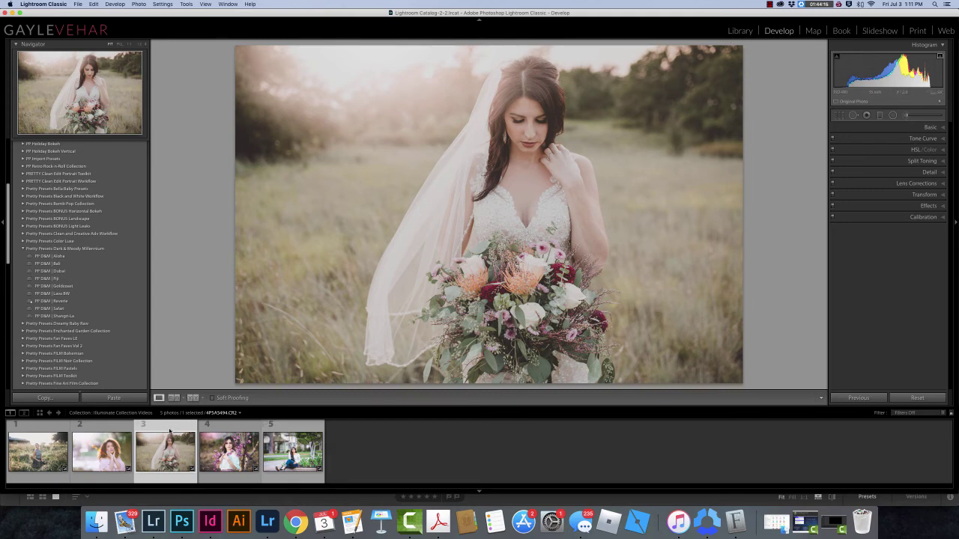
Apply PP D&M | Lava BW from the Dark & Moody Millennium presets to the bridal photo
scroll(124, 216, up, 10)
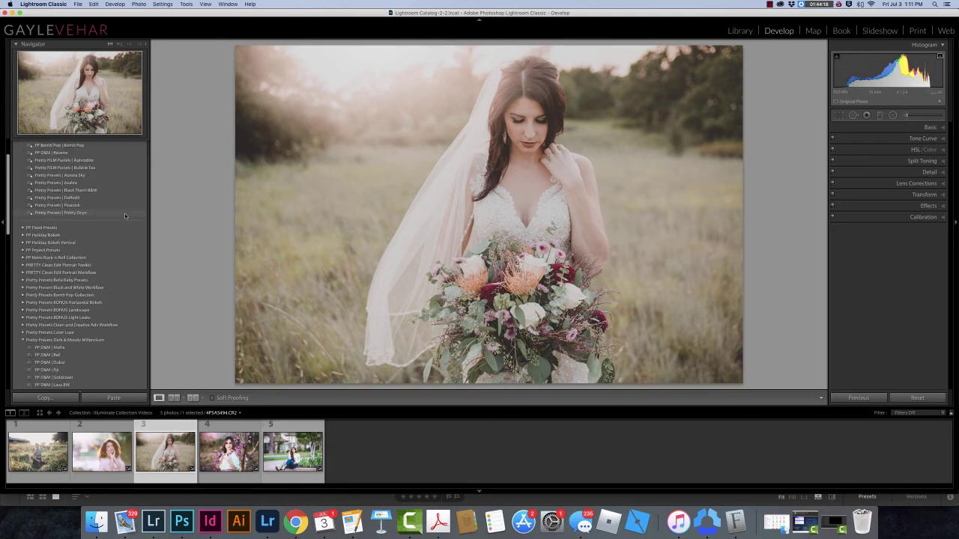
scroll(102, 220, down, 1)
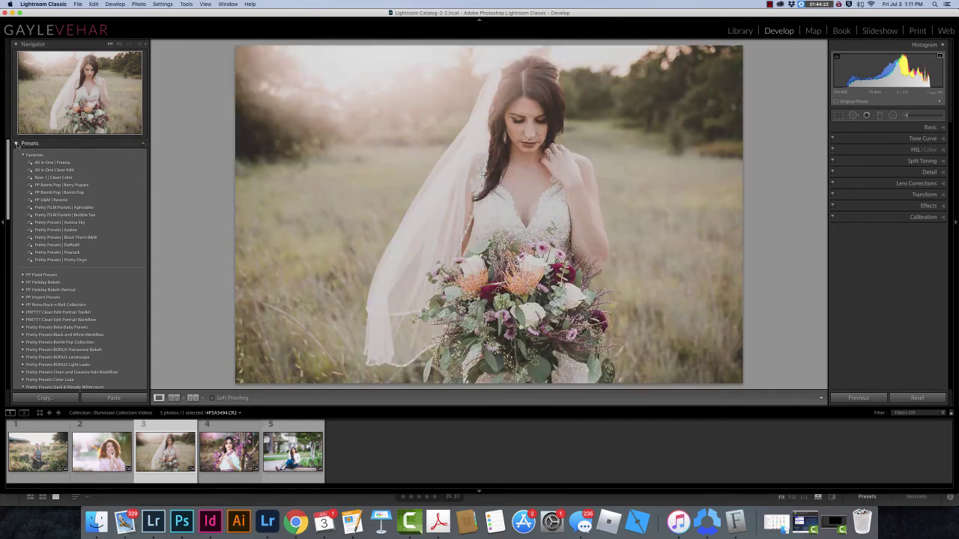
scroll(36, 185, down, 5)
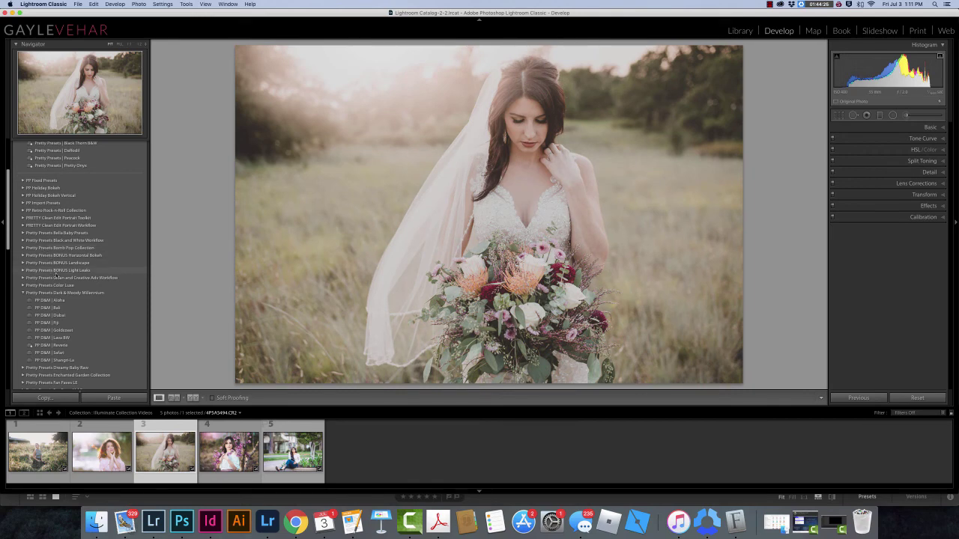
scroll(56, 275, down, 1)
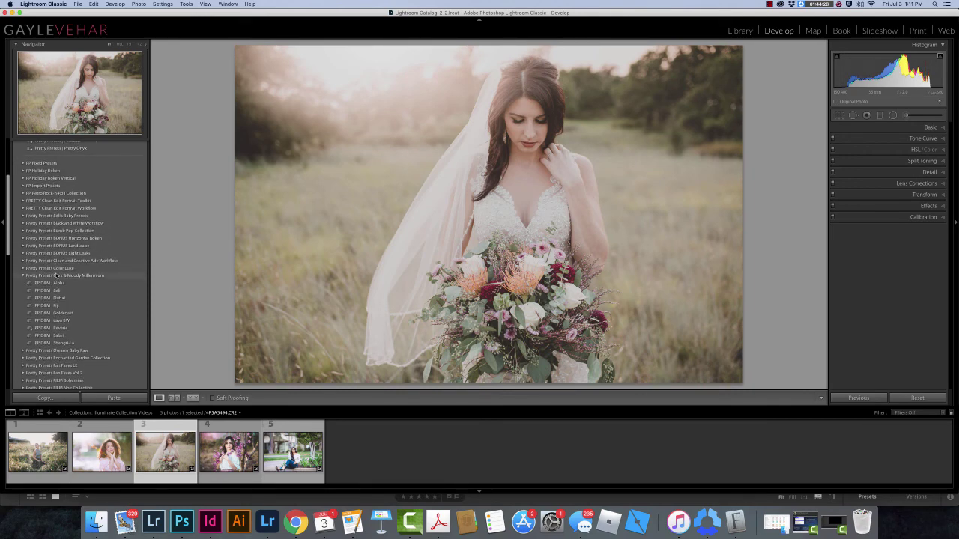
click(68, 321)
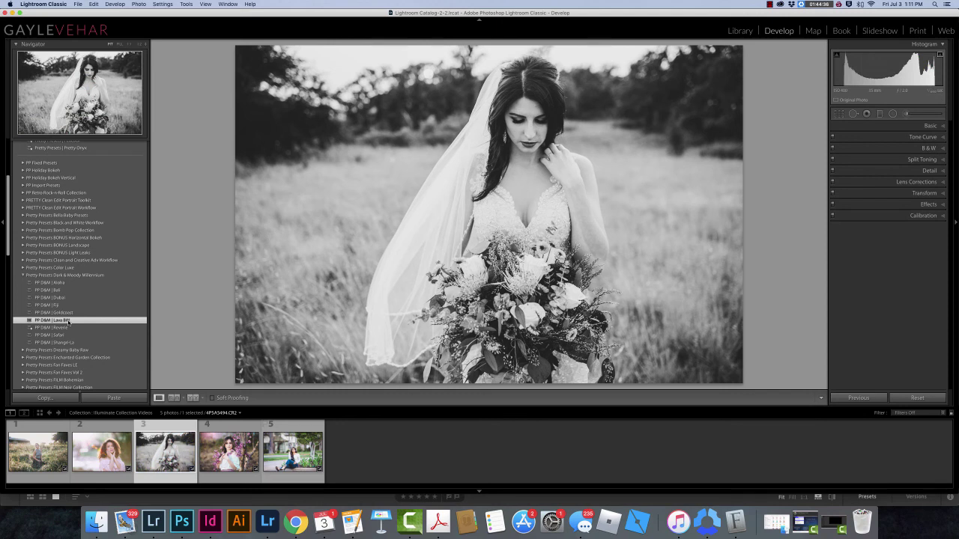